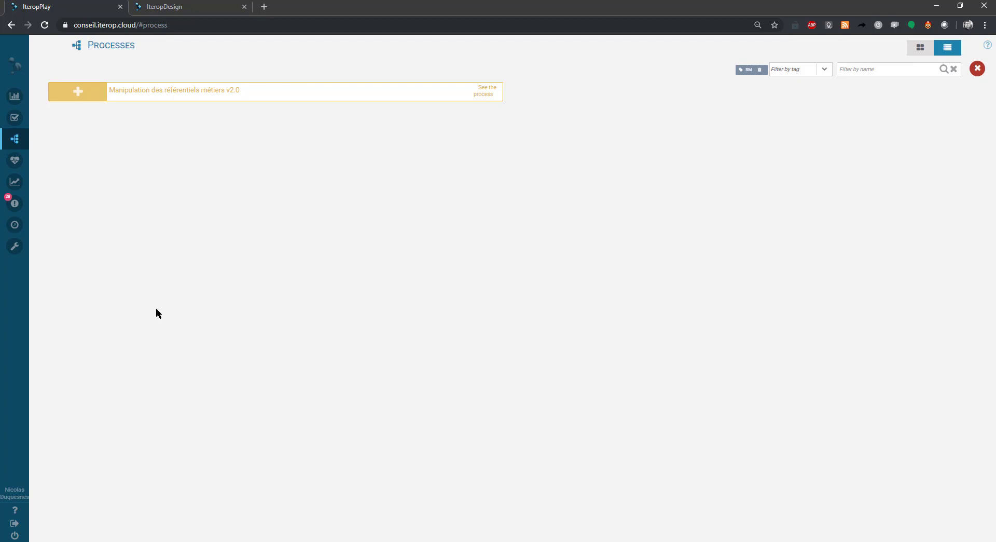
# Check the contact data in démonstation.csv in Excel, and start the Manipulation des référentiels métiers v2.0 process in IteropPlay with référentiel ID 3.
pyautogui.click(171, 0)
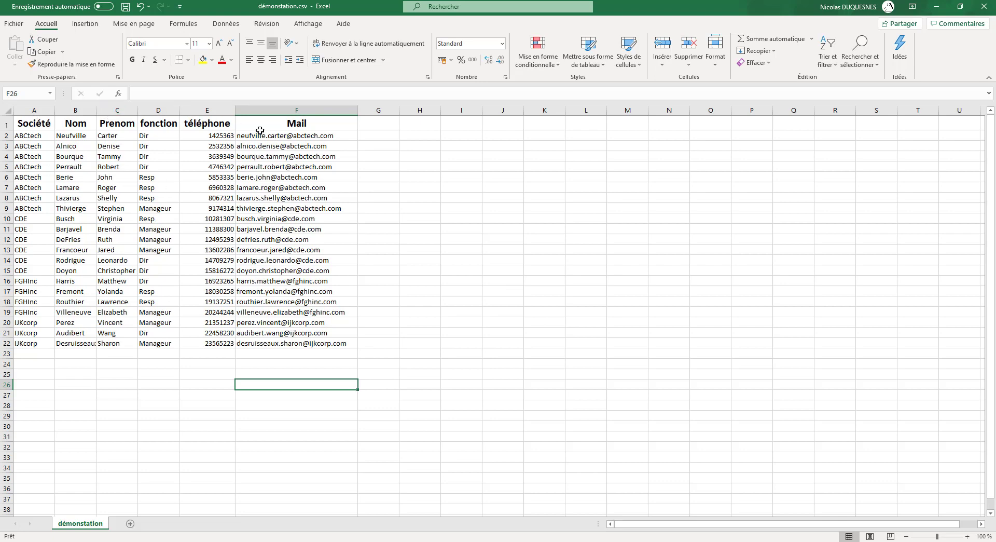
pyautogui.hotkey('alt', 'Tab')
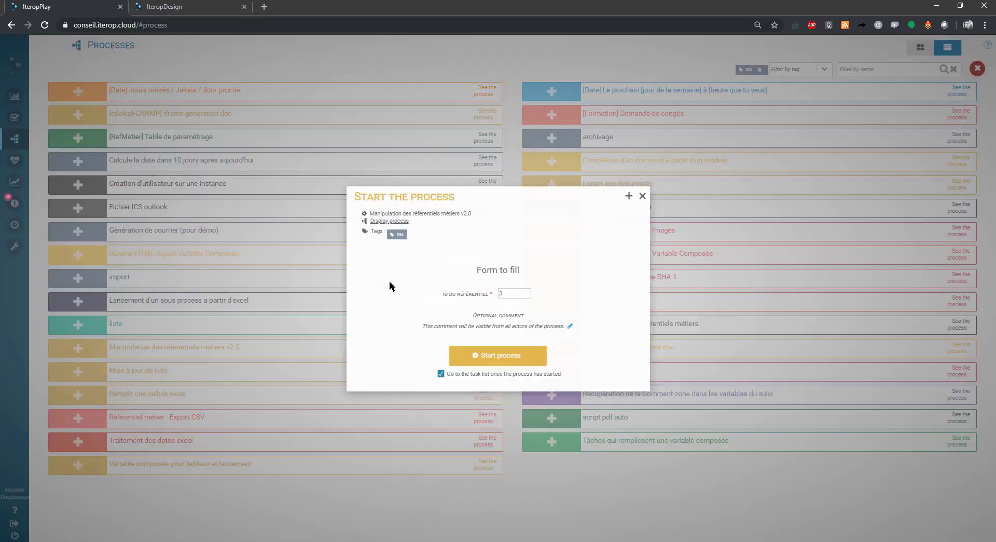
pyautogui.click(73, 91)
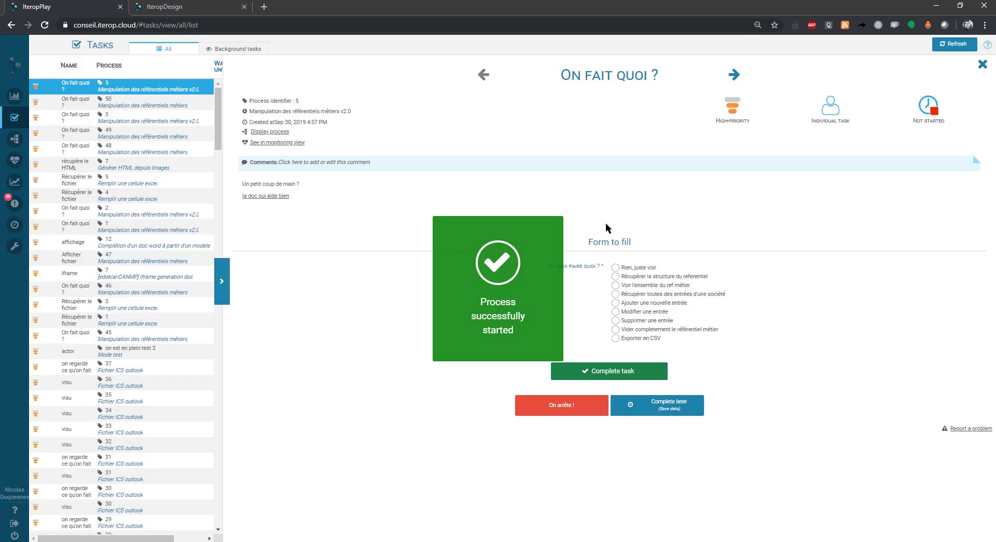
# Choose the "Rien, juste voir" action in the task form and select an ABCtech contact by last name in Nom.
pyautogui.click(636, 269)
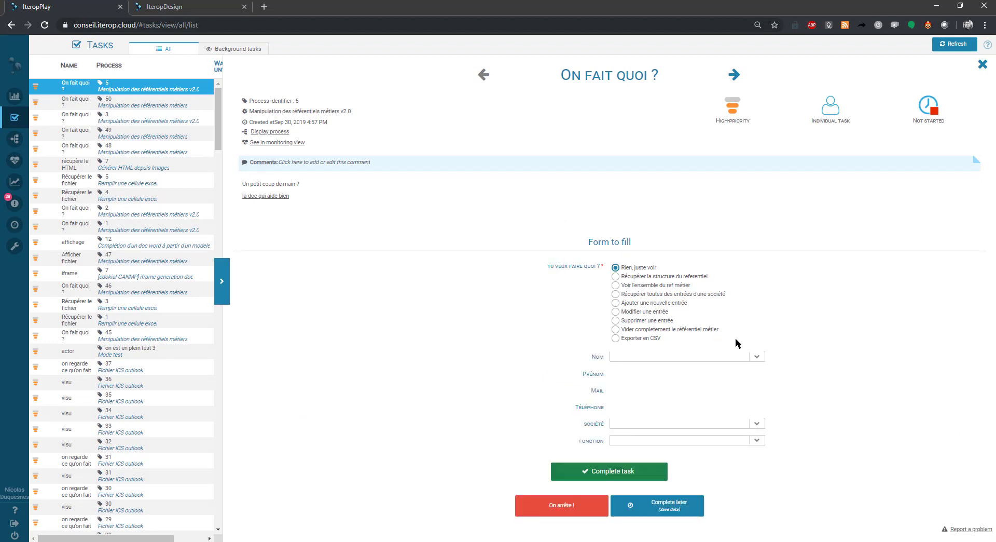
pyautogui.click(757, 357)
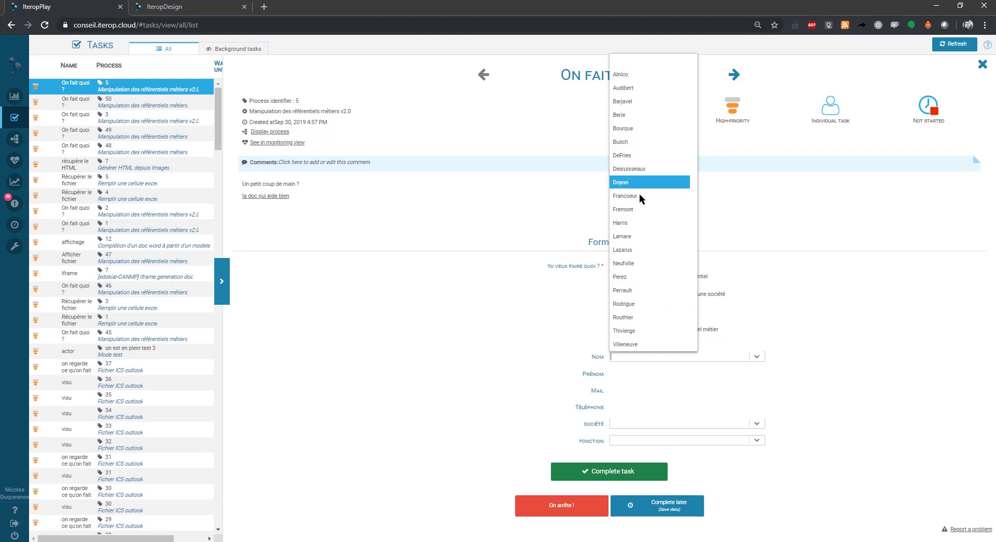
pyautogui.click(640, 244)
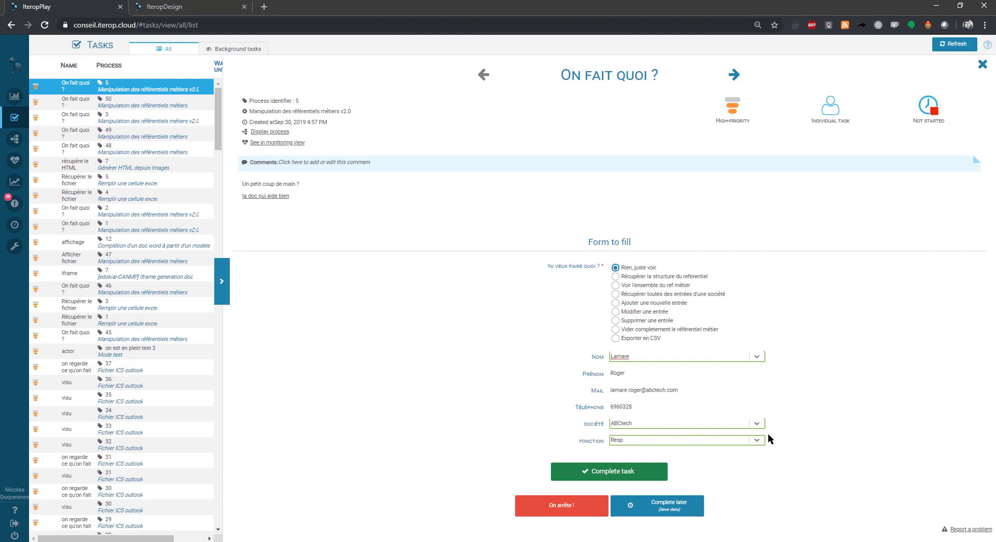
# Clear the selected last name and set Société to ABCtech to view that company's names.
pyautogui.click(760, 359)
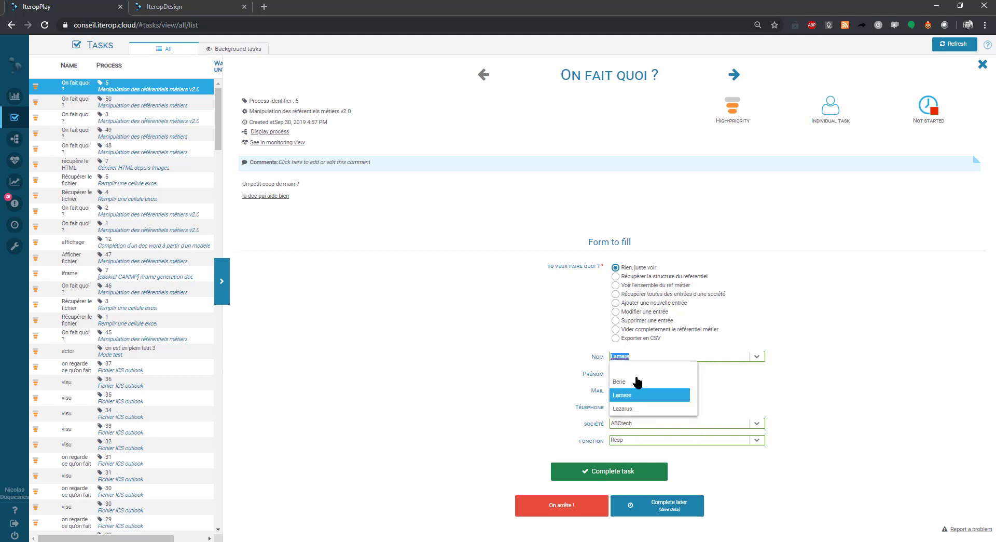
pyautogui.click(662, 369)
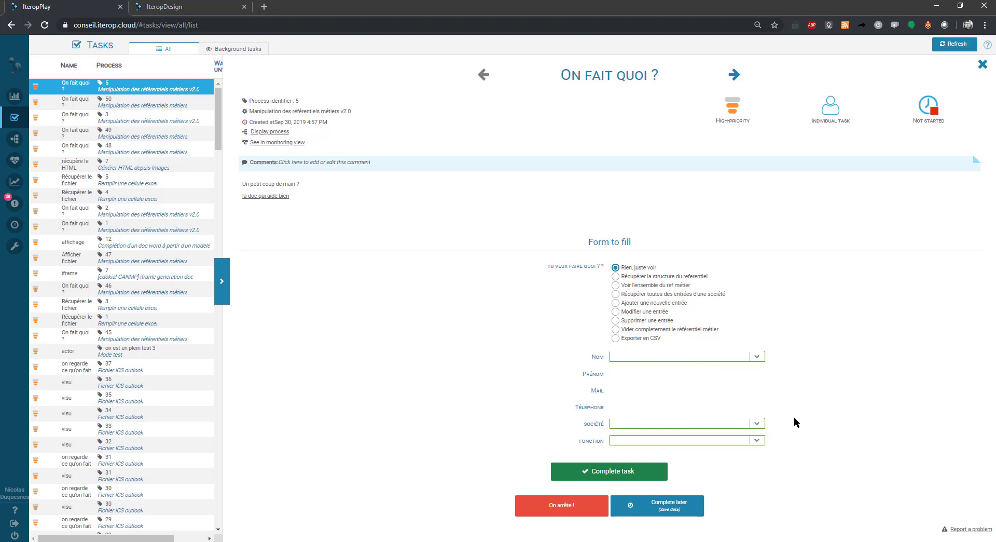
pyautogui.click(756, 425)
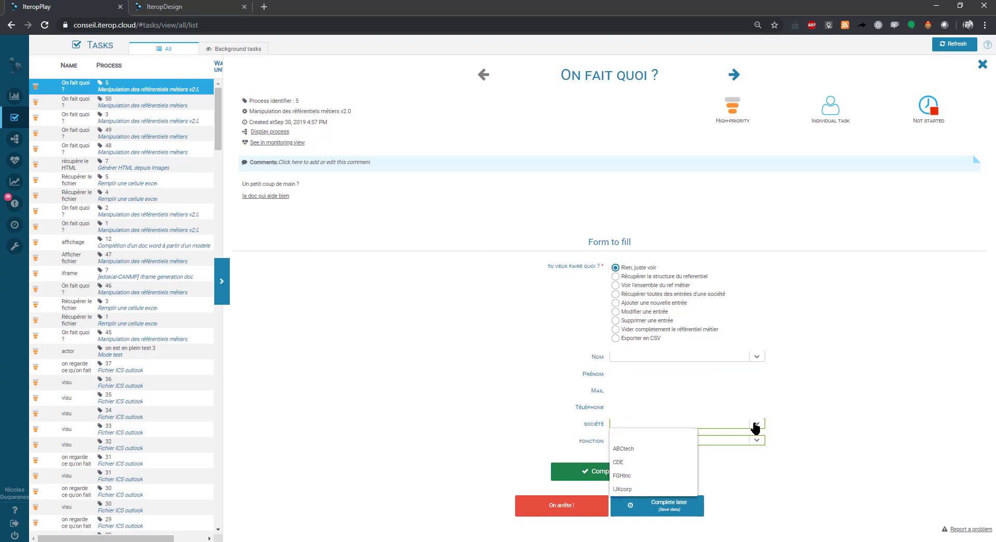
pyautogui.click(629, 449)
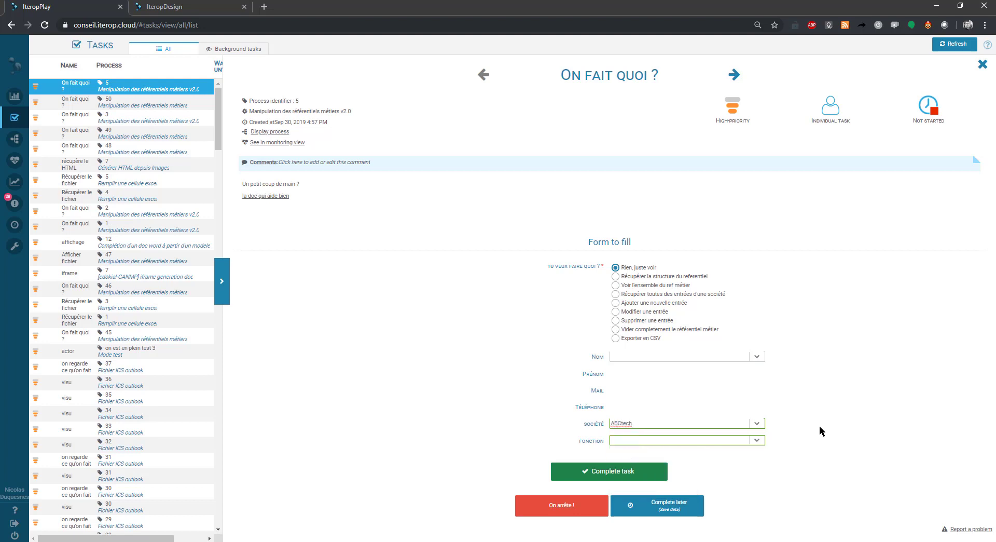
pyautogui.click(756, 357)
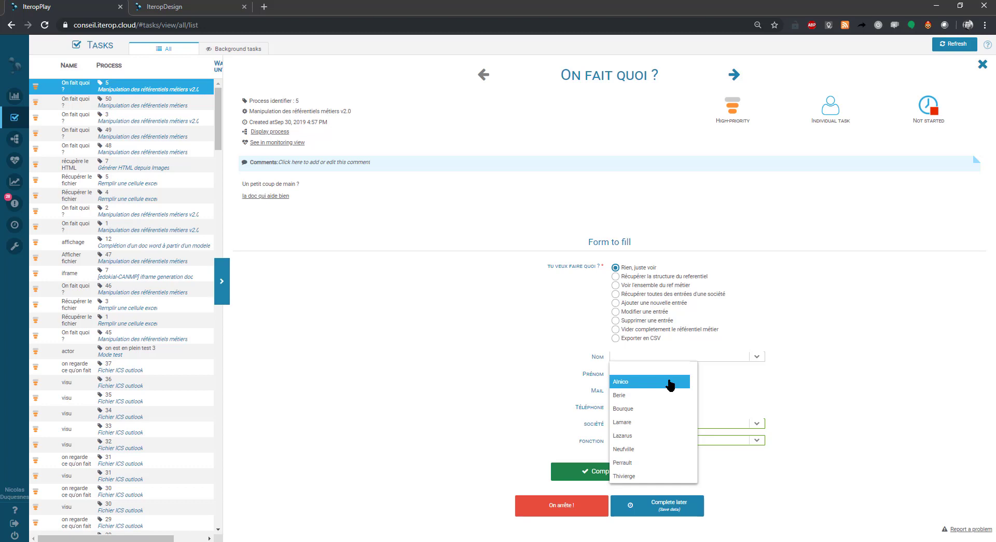
pyautogui.click(762, 379)
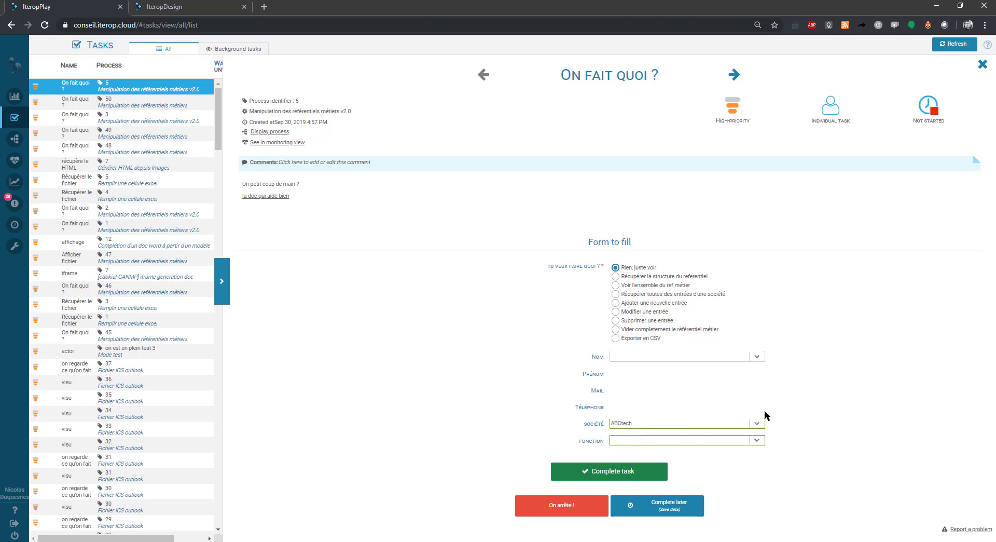
# Clear the Société filter and view the full list of last names in Nom.
pyautogui.click(756, 423)
pyautogui.click(647, 441)
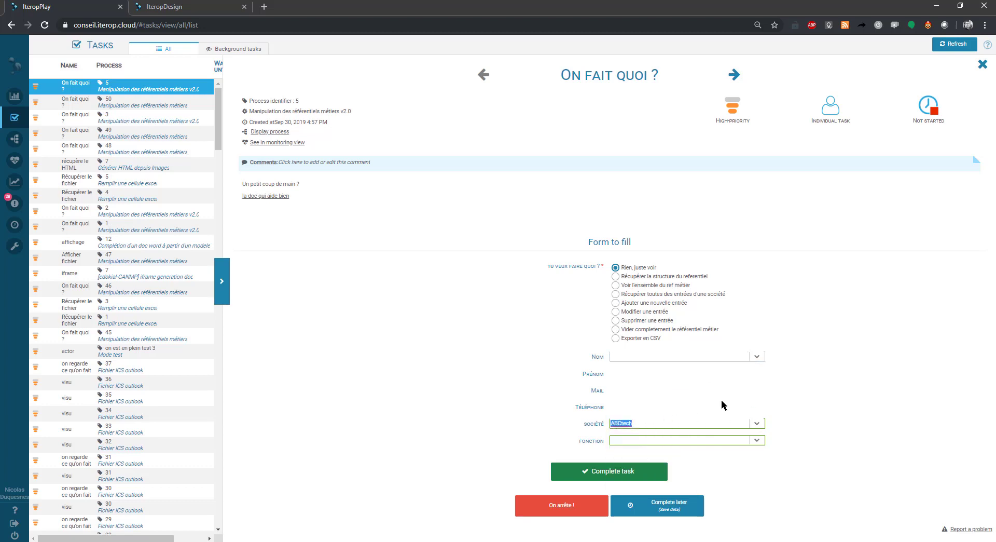
pyautogui.click(757, 421)
pyautogui.click(668, 434)
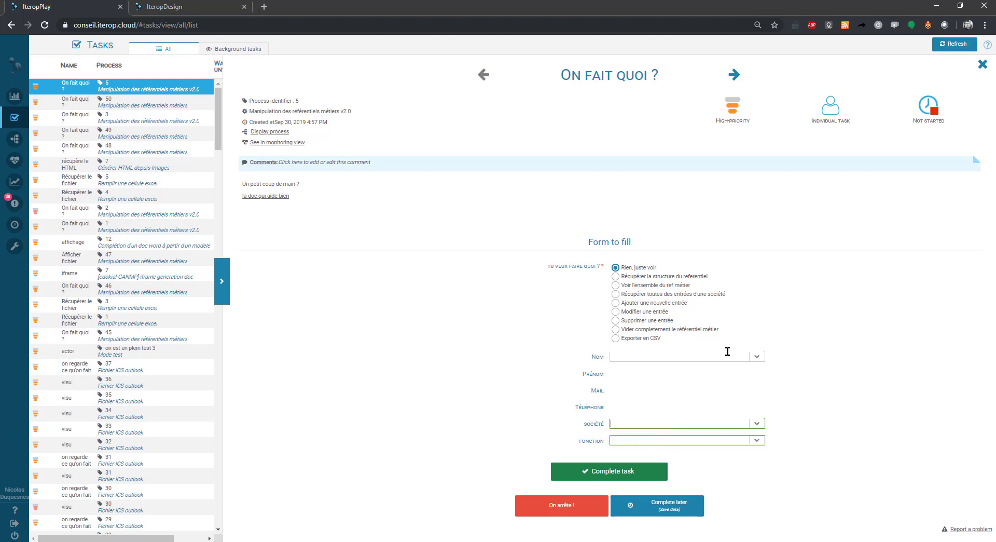
pyautogui.click(757, 358)
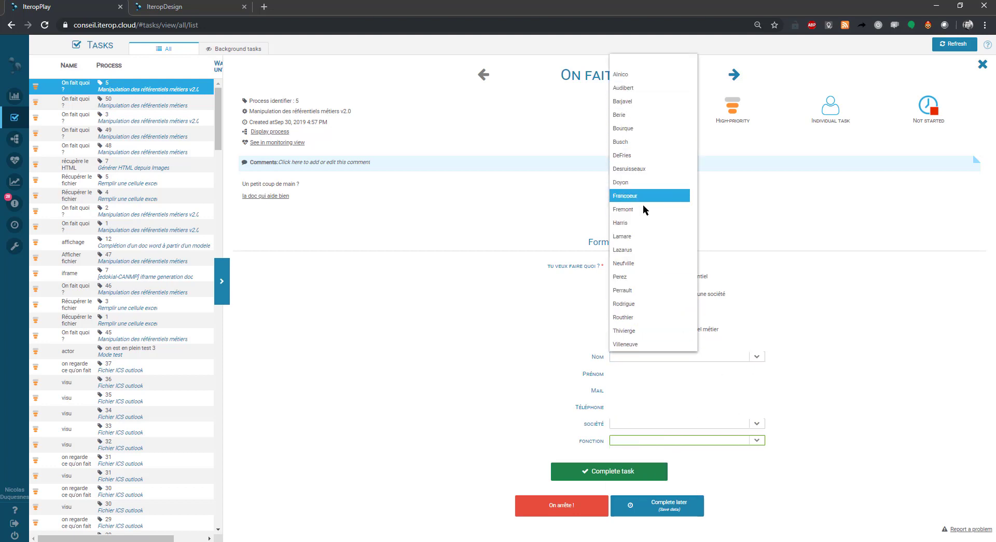
pyautogui.click(783, 404)
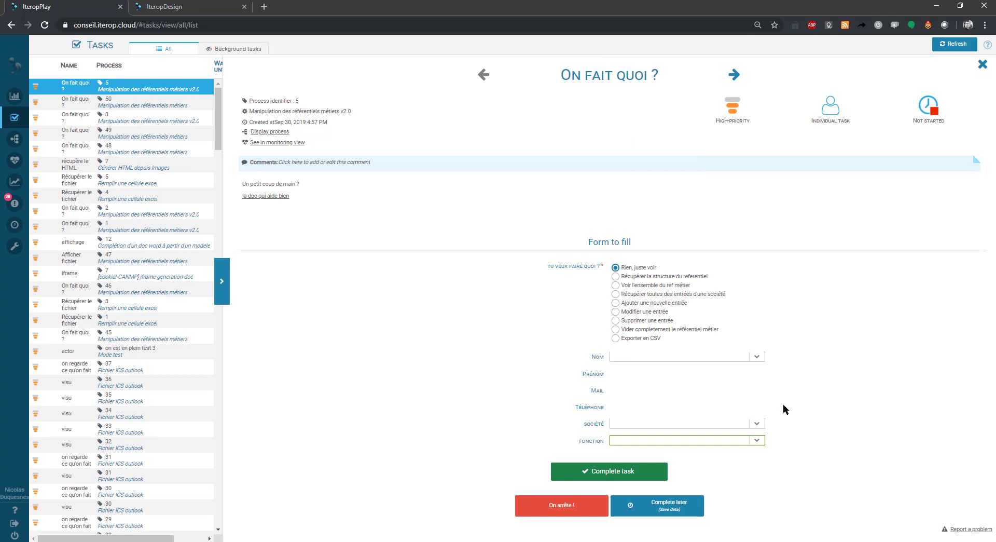
# Set Société to FGHInc and view the last names offered in Nom for that company.
pyautogui.click(758, 426)
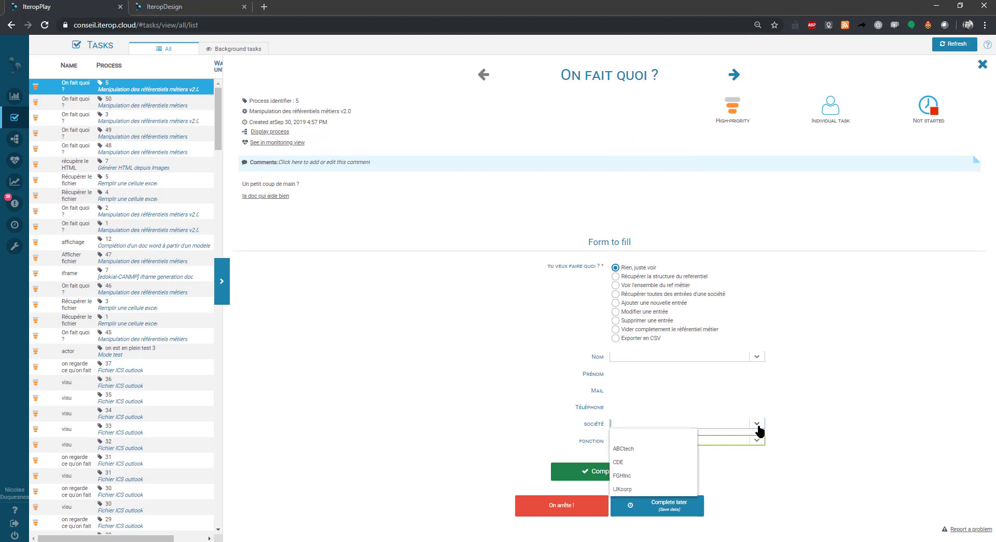
pyautogui.click(624, 476)
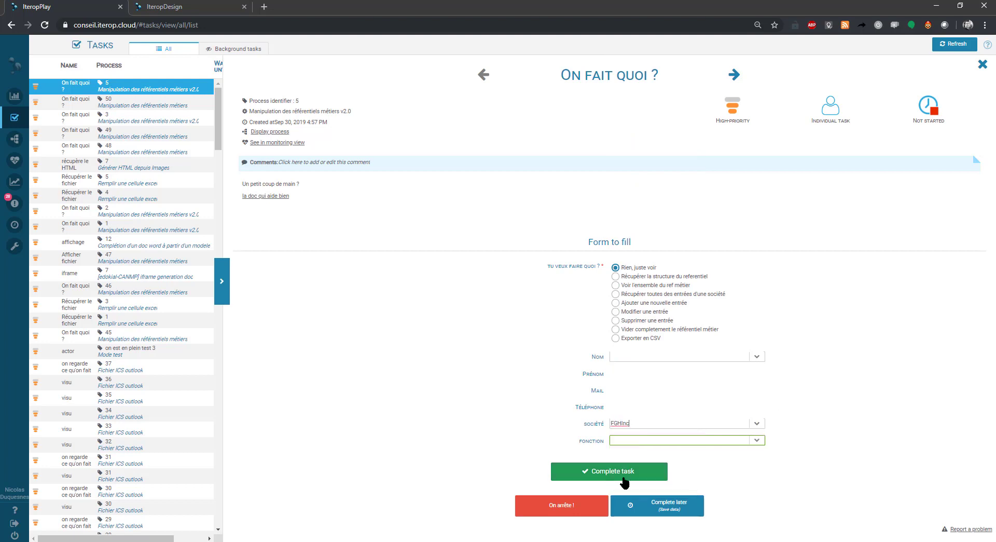
pyautogui.click(757, 357)
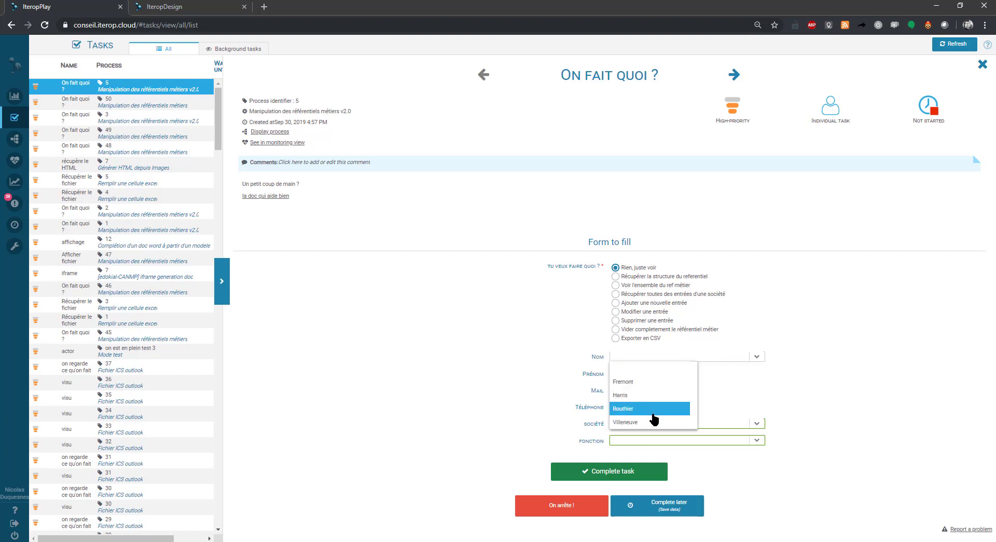
pyautogui.click(765, 403)
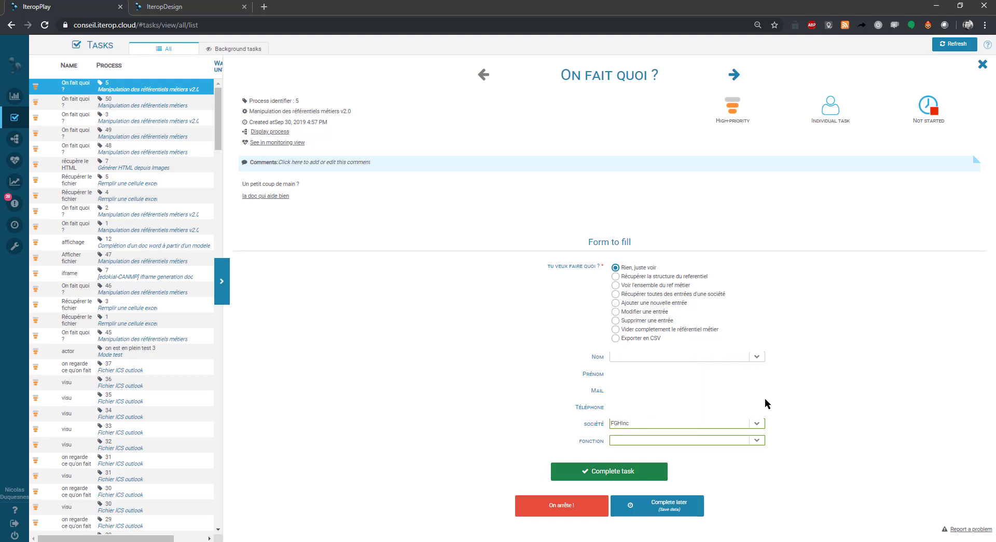
# Change Société to CDE and view the last names offered in Nom for that company.
pyautogui.click(758, 423)
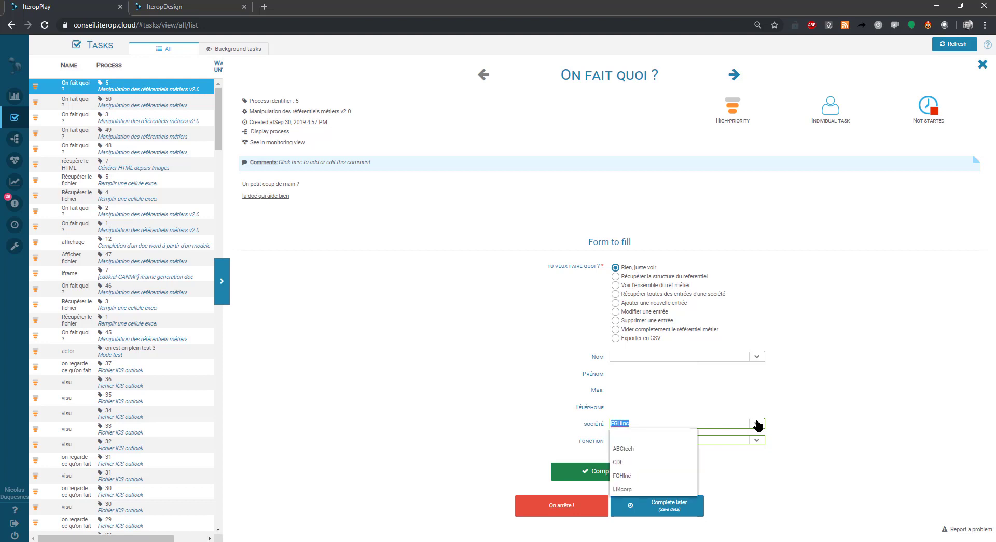
pyautogui.click(668, 462)
pyautogui.click(757, 357)
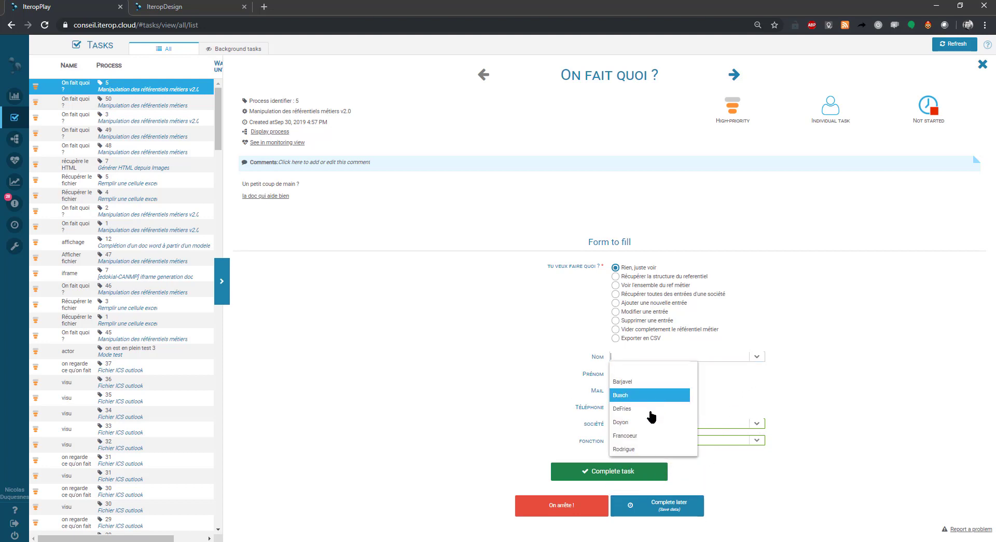
pyautogui.click(892, 379)
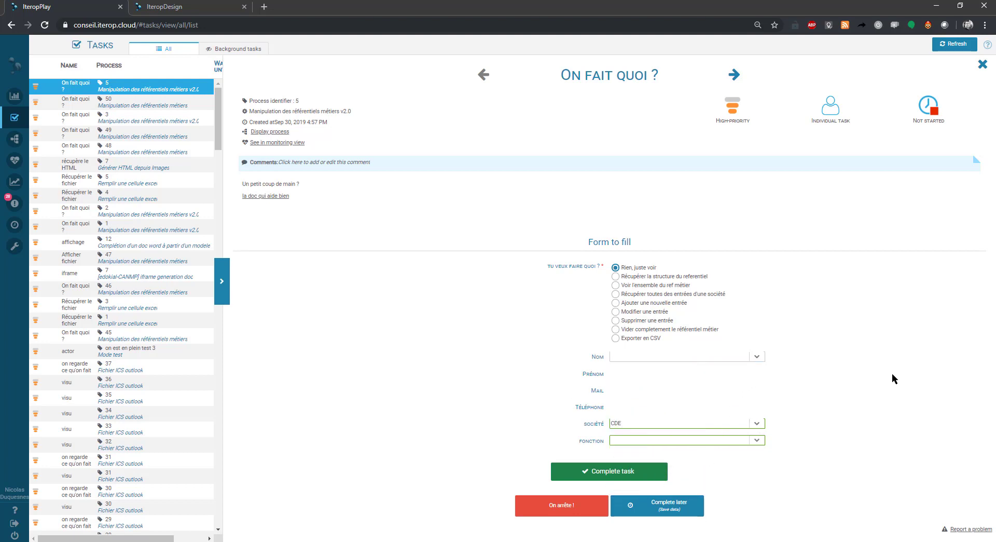
# Clear the Société filter and select the FGHInc contact with the Dir function by last name in Nom.
pyautogui.click(758, 424)
pyautogui.click(681, 439)
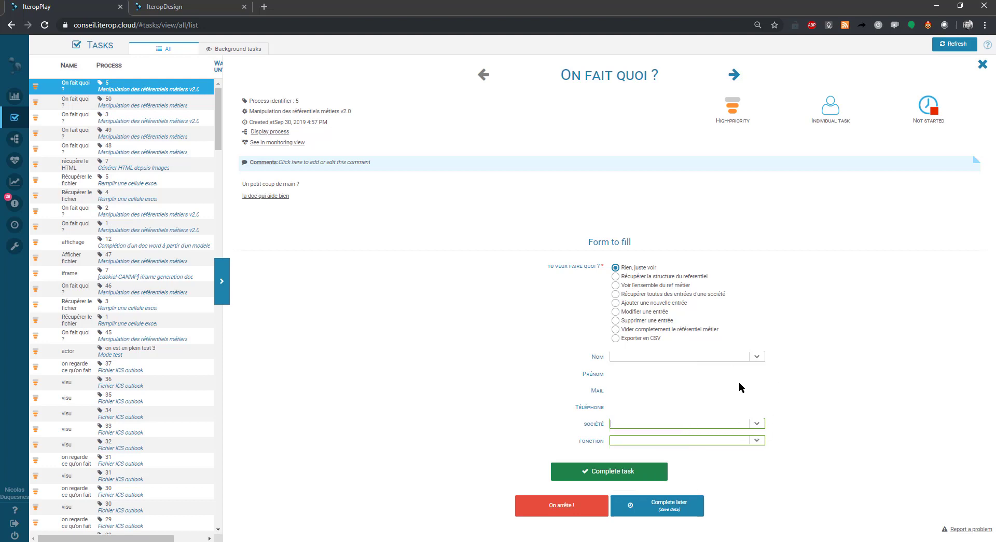
pyautogui.click(756, 358)
pyautogui.click(648, 223)
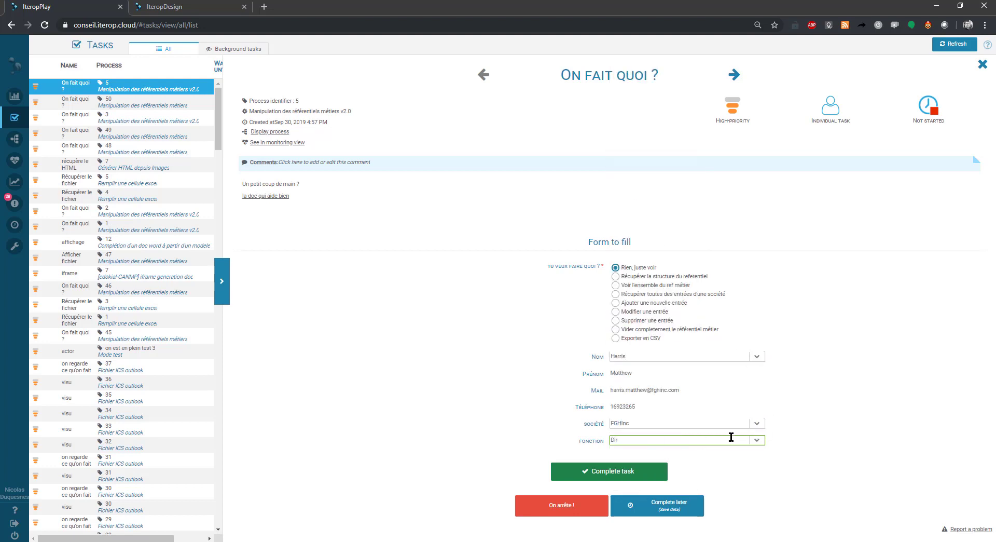
# Replace the selected contact with a Resp contact from ABCtech, clearing Nom and filtering Société on ABCtech first.
pyautogui.click(756, 357)
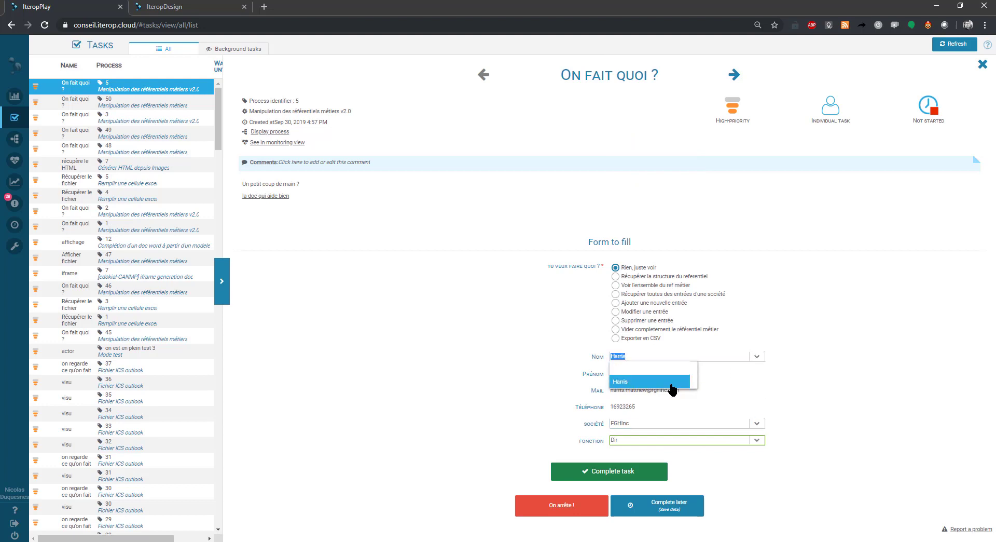
pyautogui.click(667, 373)
pyautogui.click(756, 423)
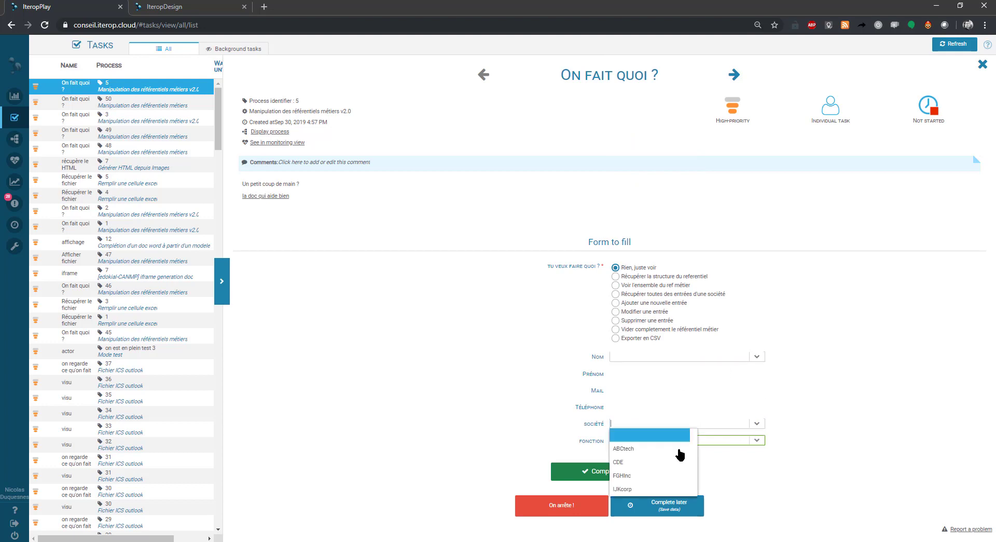
pyautogui.click(677, 448)
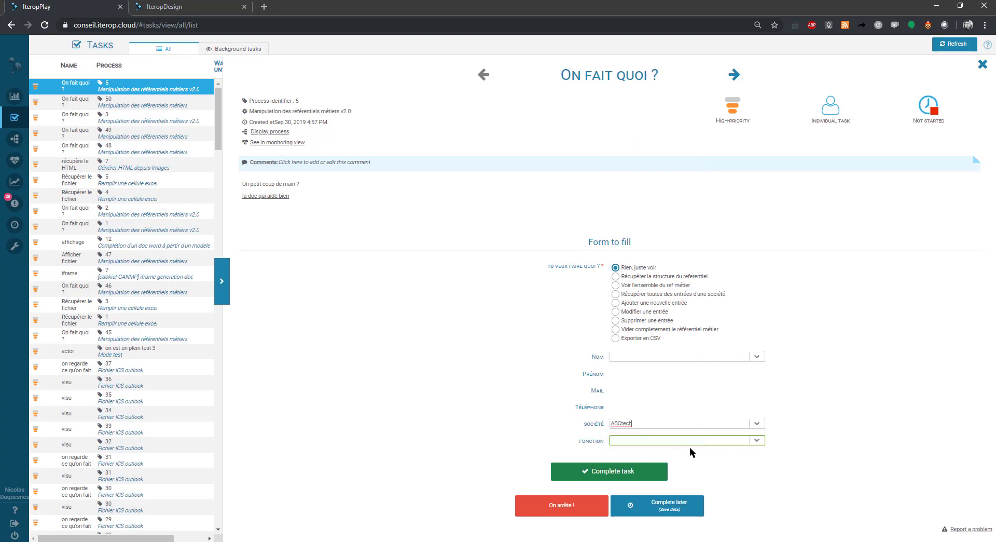
pyautogui.click(756, 356)
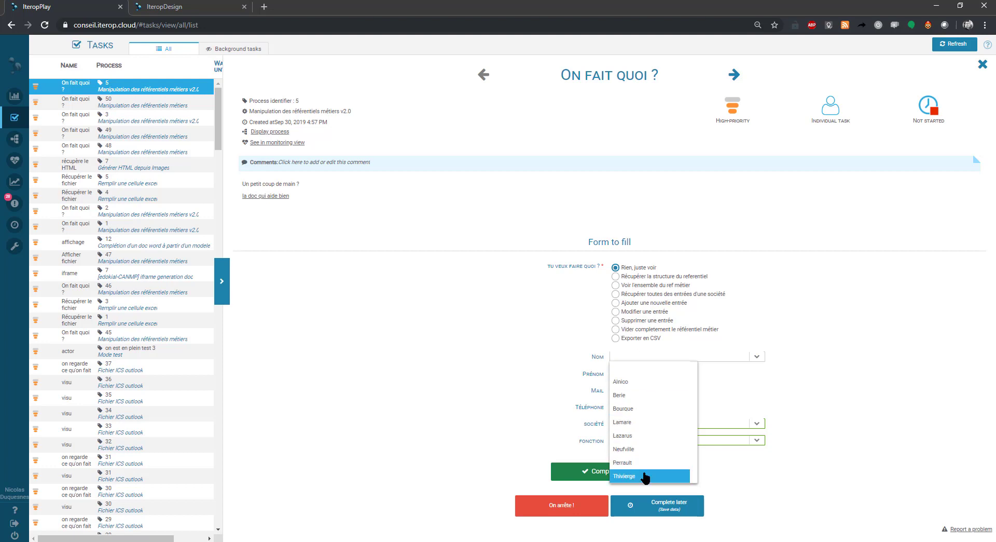
pyautogui.click(635, 435)
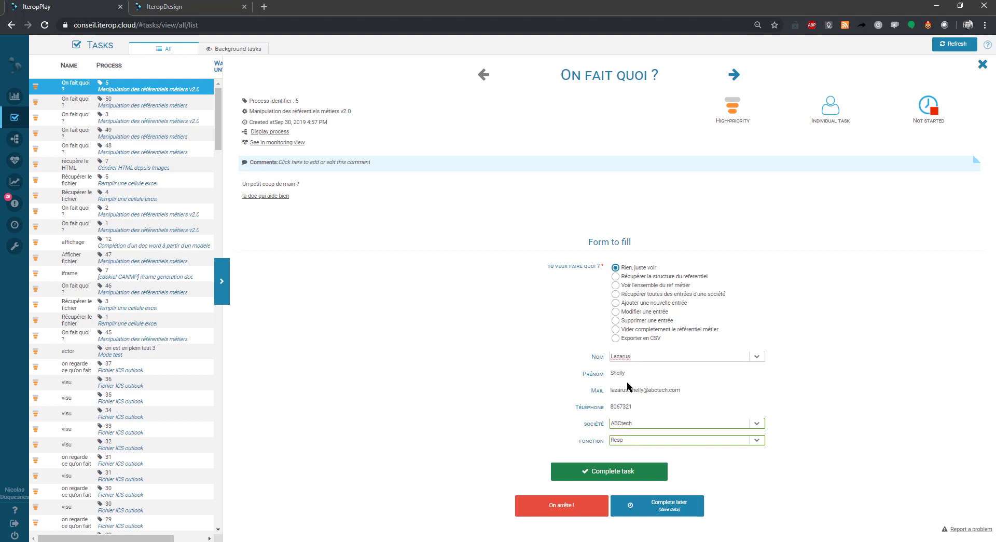